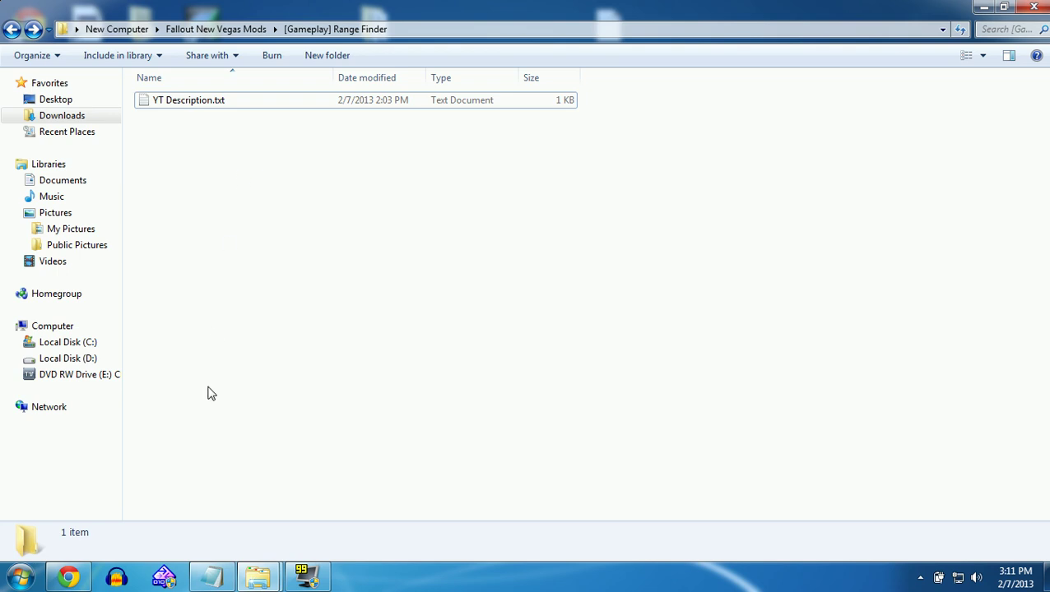
Search the Start menu for 'Folder Options' and open the Folder Options dialog.
{"action": "left_click", "coordinate": [17, 581]}
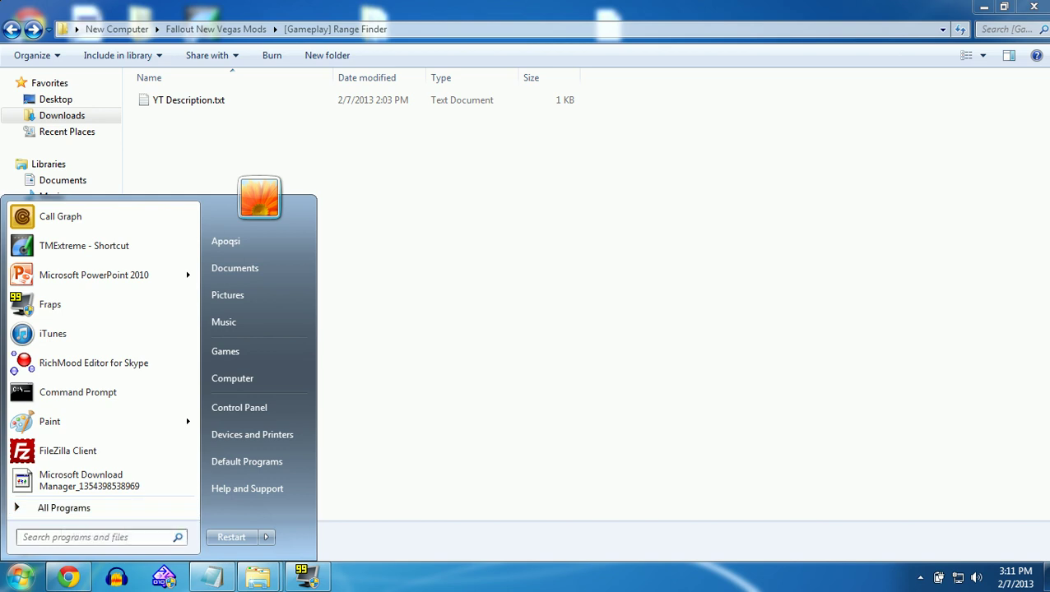
{"action": "type", "text": "F"}
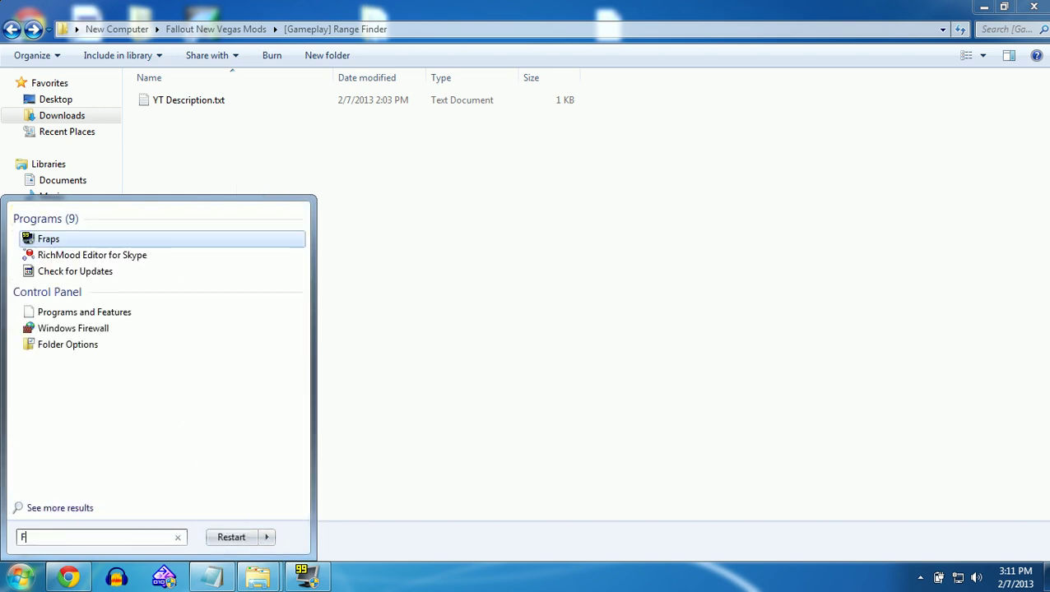
{"action": "type", "text": "older Option"}
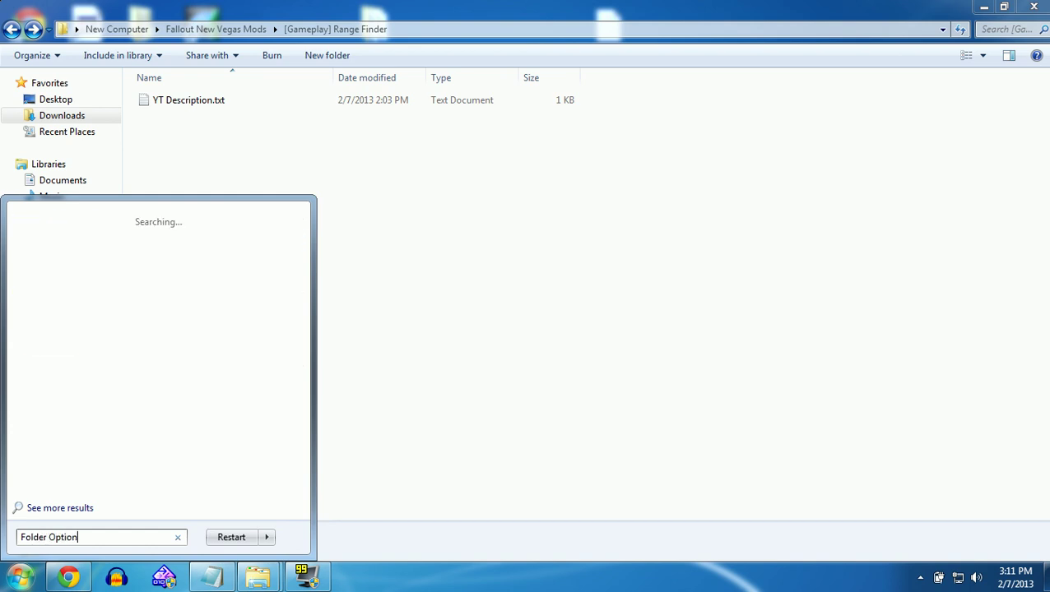
{"action": "type", "text": "s"}
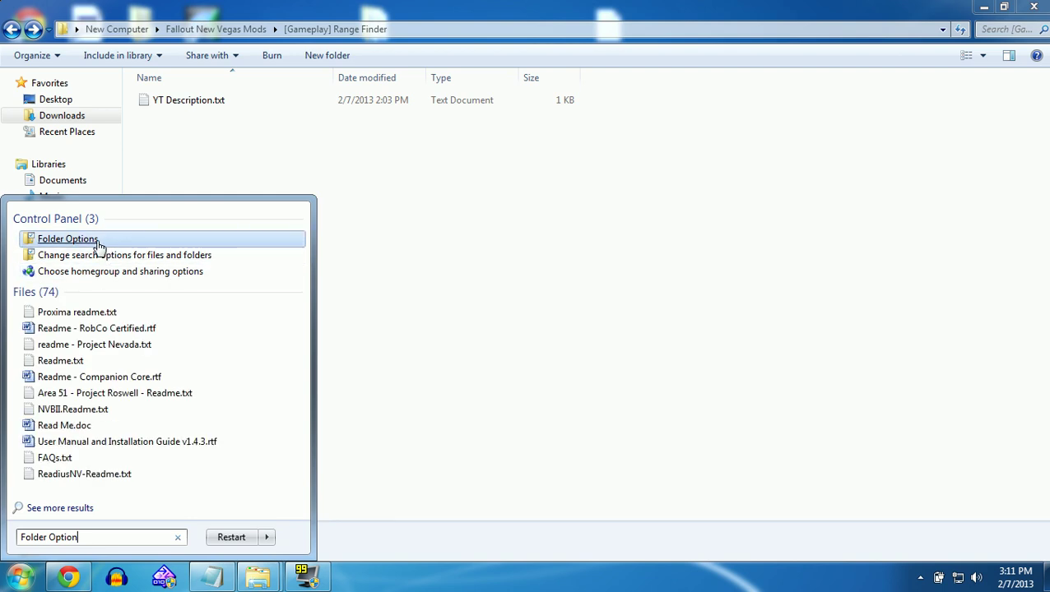
{"action": "left_click", "coordinate": [94, 239]}
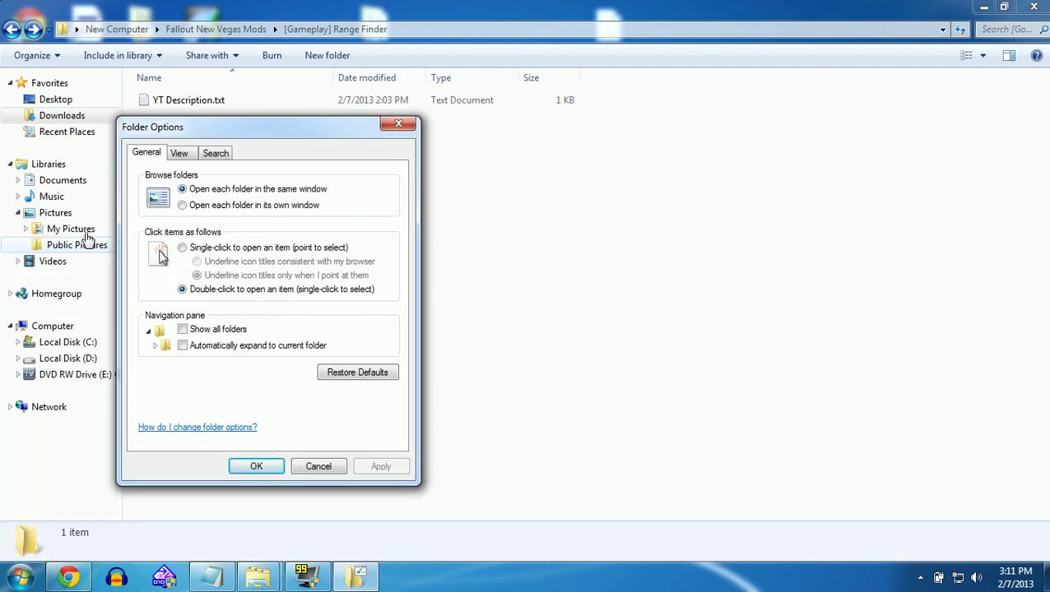
Turn off 'Hide extensions for known file types' in the View settings and confirm with OK.
{"action": "left_click", "coordinate": [178, 154]}
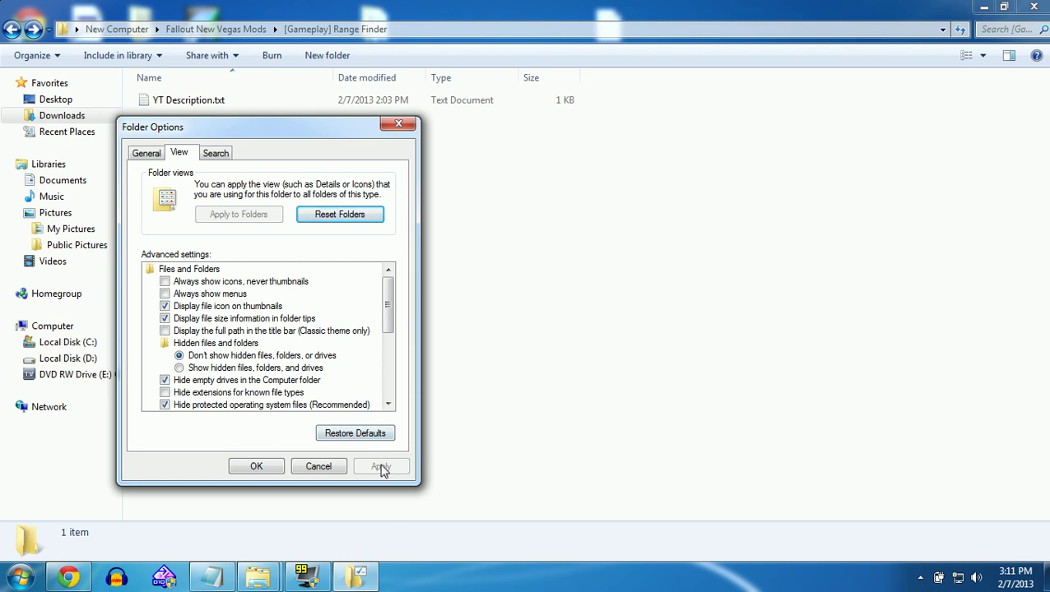
{"action": "left_click", "coordinate": [266, 471]}
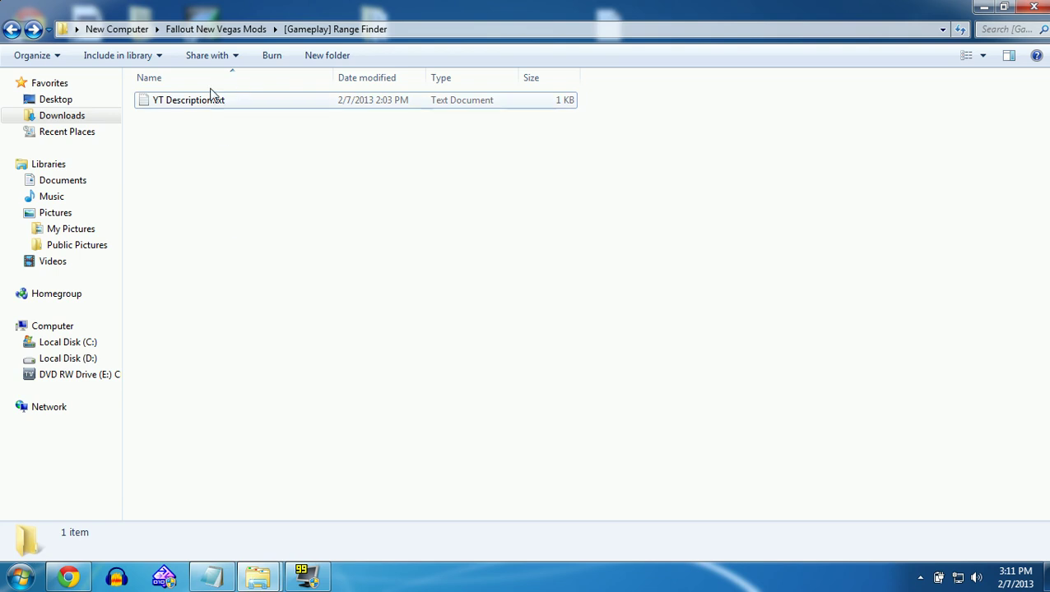
{"action": "left_click_drag", "start_coordinate": [221, 114], "coordinate": [218, 213]}
{"action": "left_click", "coordinate": [218, 213]}
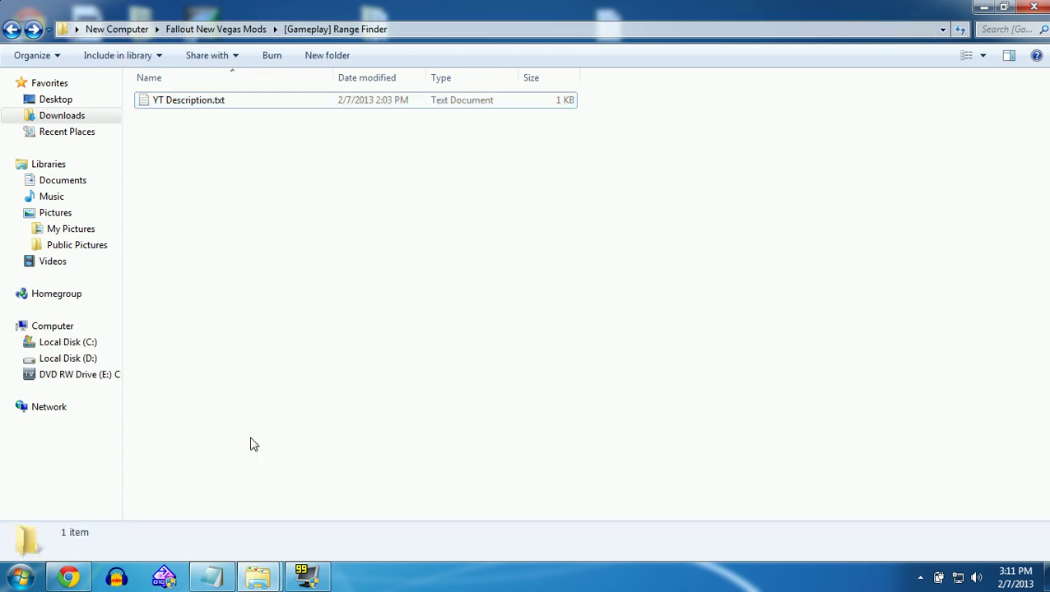
Manually download the v1_2 main file from the Washington DC server into the [Gameplay] Range Finder folder.
{"action": "left_click", "coordinate": [71, 576]}
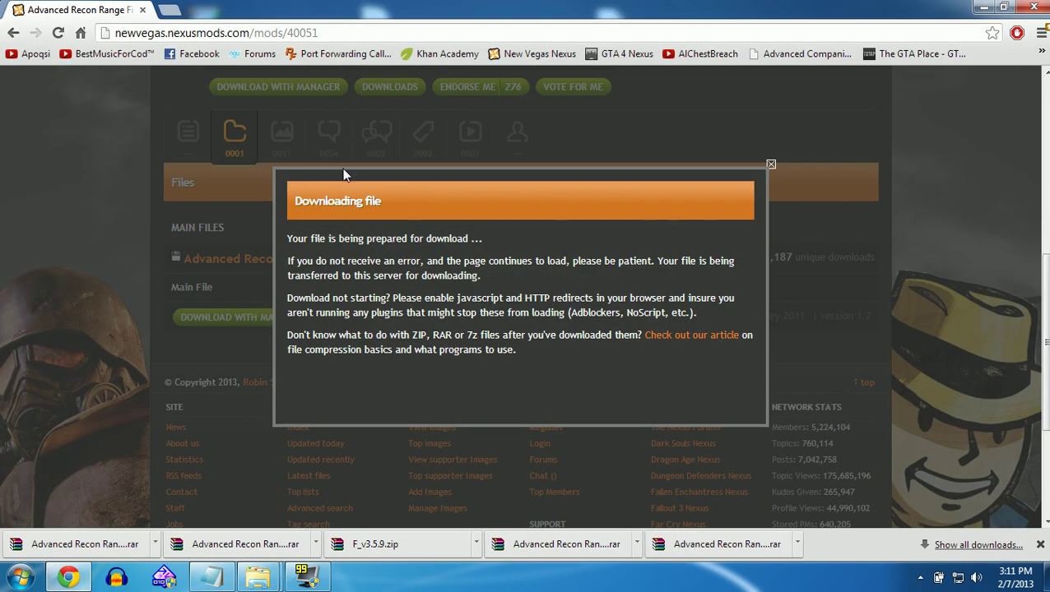
{"action": "left_click", "coordinate": [771, 166]}
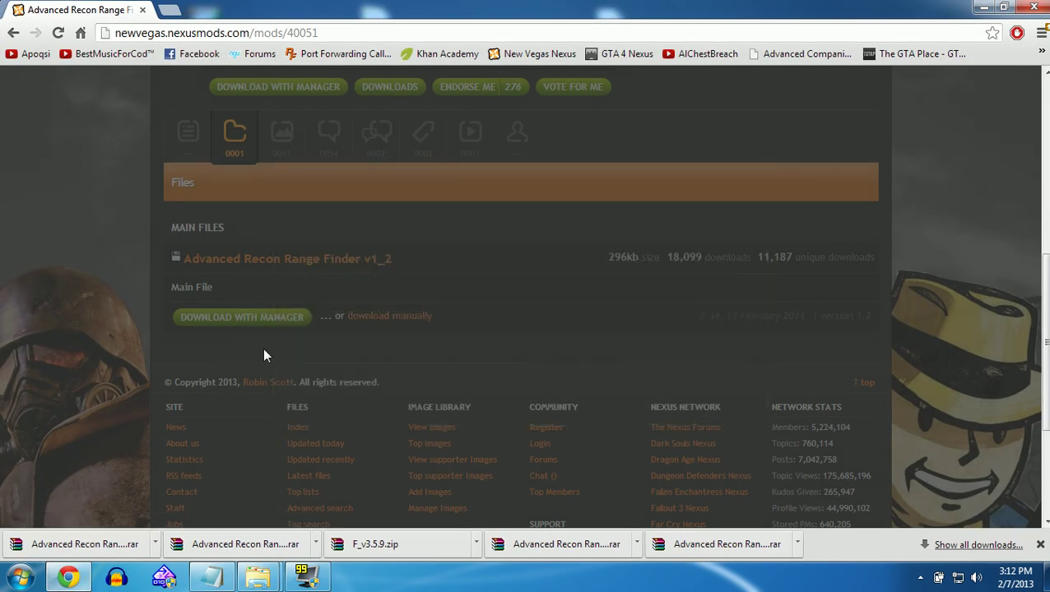
{"action": "left_click", "coordinate": [380, 317]}
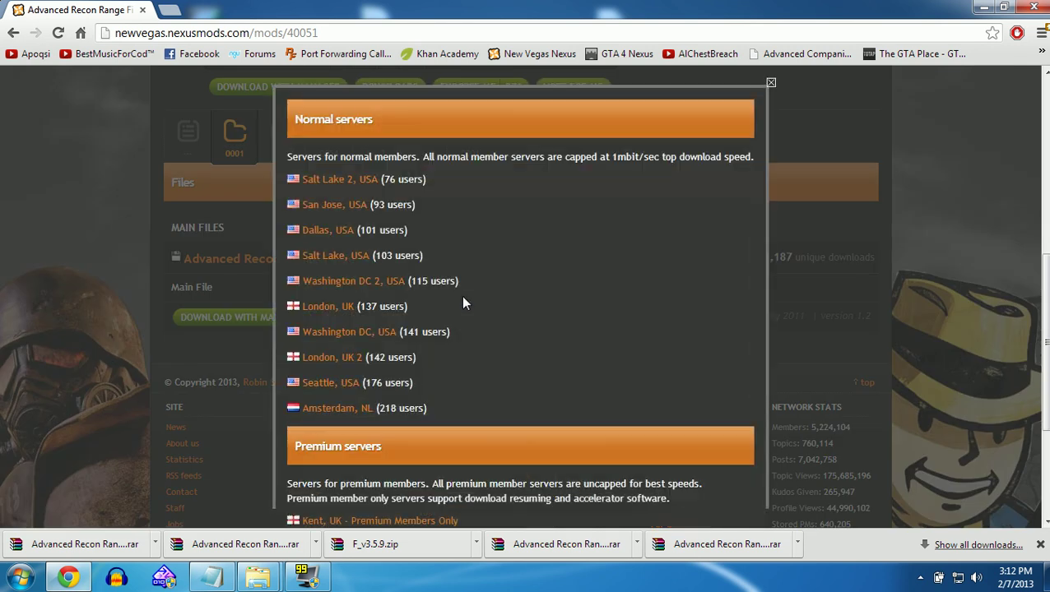
{"action": "left_click", "coordinate": [369, 339]}
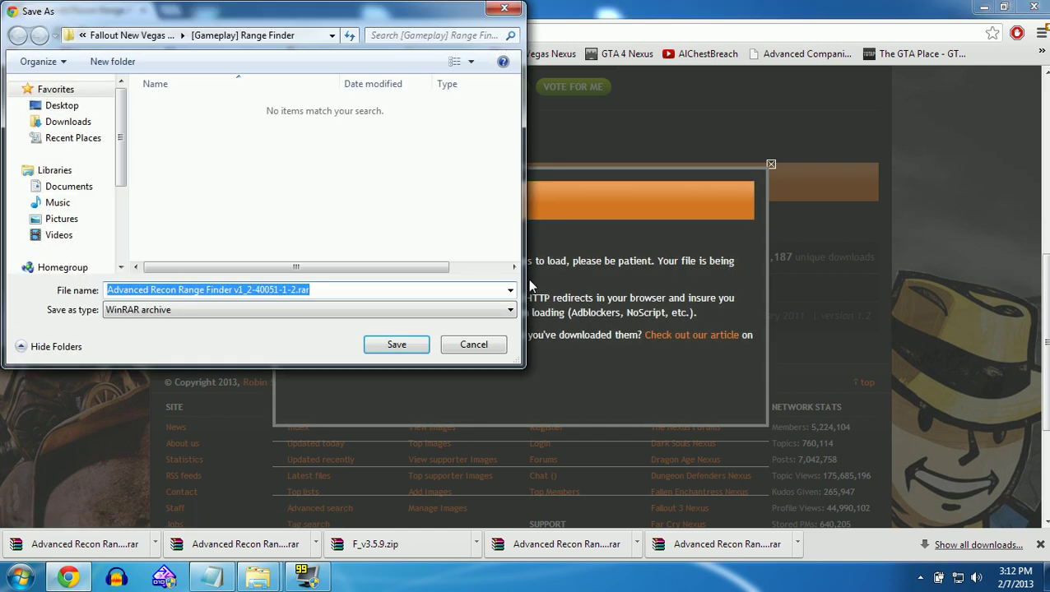
{"action": "left_click", "coordinate": [395, 345]}
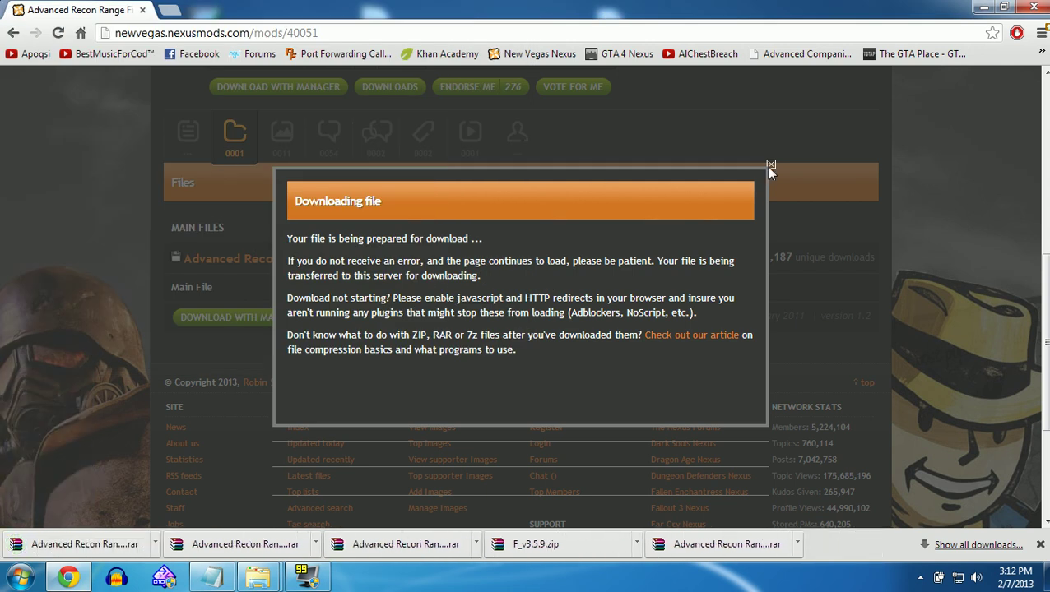
{"action": "left_click", "coordinate": [770, 166]}
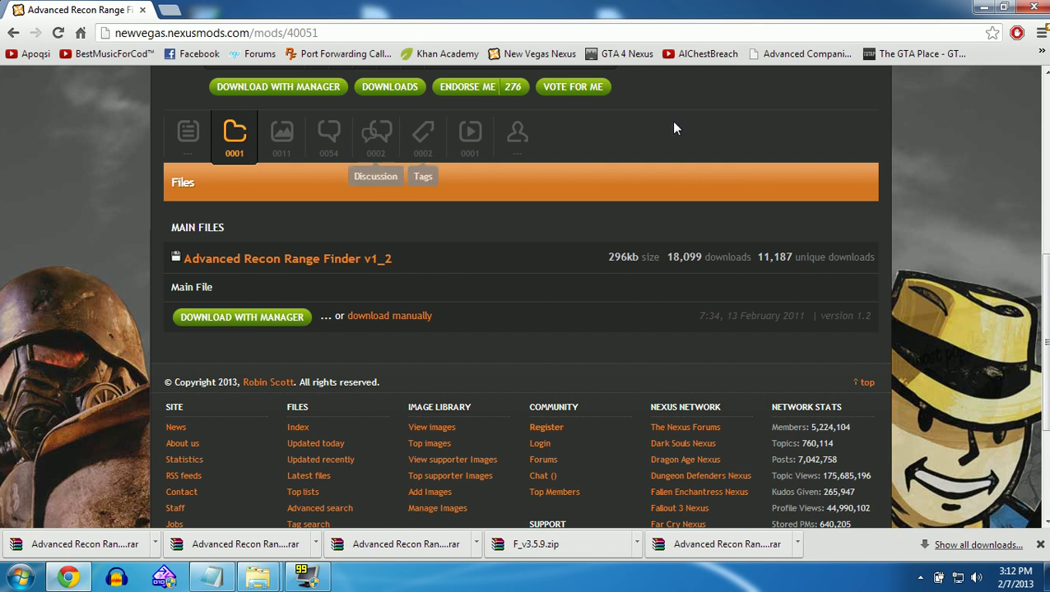
Extract Advanced Recon Range Finder v1_2-40051-1-2.rar into the mod folder, then delete the .rar.
{"action": "left_click", "coordinate": [984, 7]}
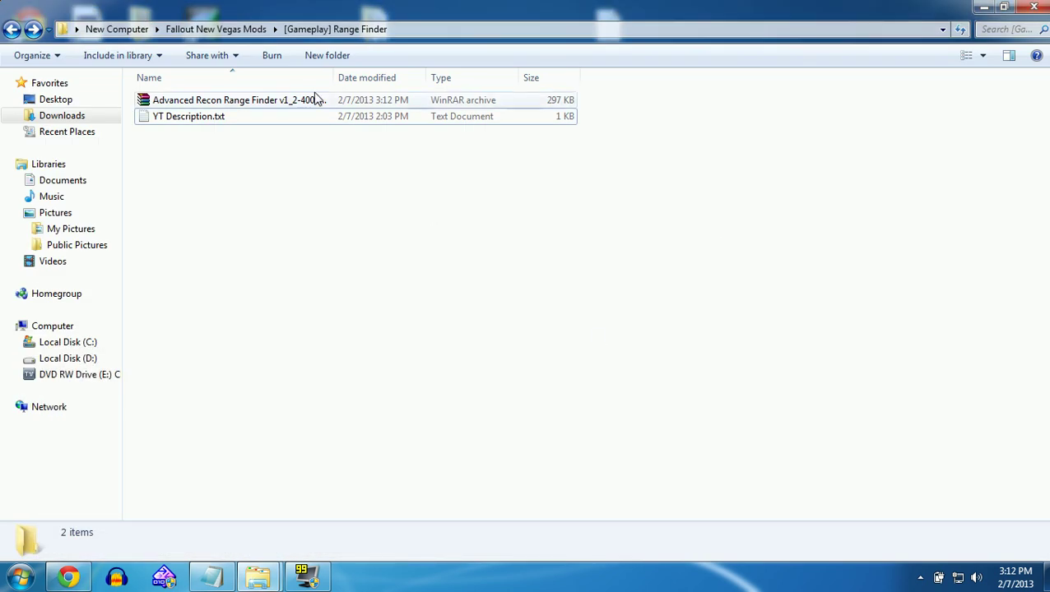
{"action": "left_click", "coordinate": [317, 100]}
{"action": "right_click", "coordinate": [316, 100]}
{"action": "left_click", "coordinate": [354, 144]}
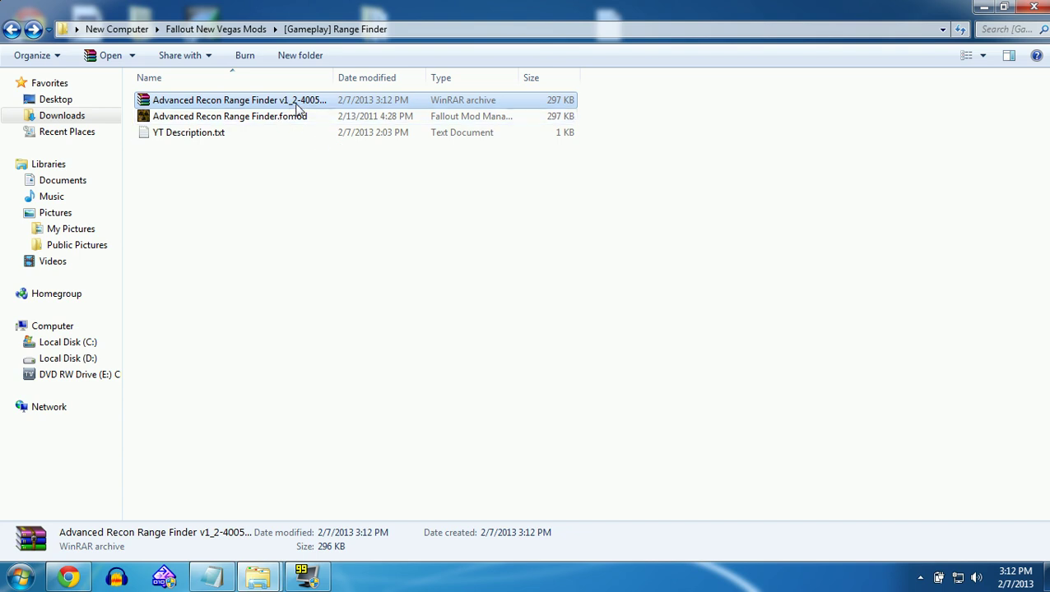
{"action": "key", "text": "Delete"}
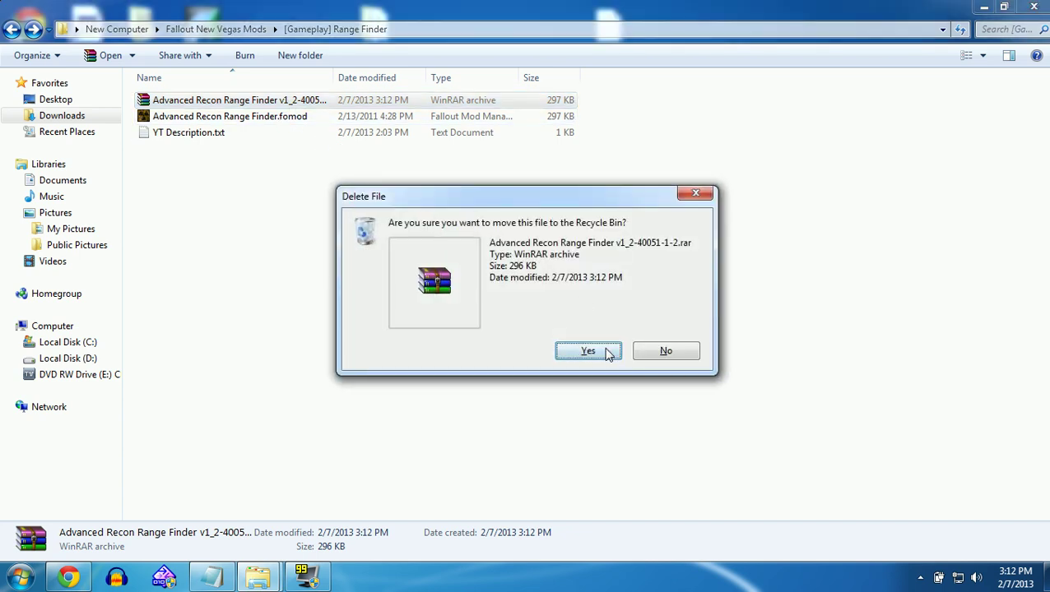
{"action": "left_click", "coordinate": [609, 352]}
Rename Advanced Recon Range Finder.fomod to Advanced Recon Range Finder.zip.
{"action": "right_click", "coordinate": [300, 101]}
{"action": "left_click", "coordinate": [341, 353]}
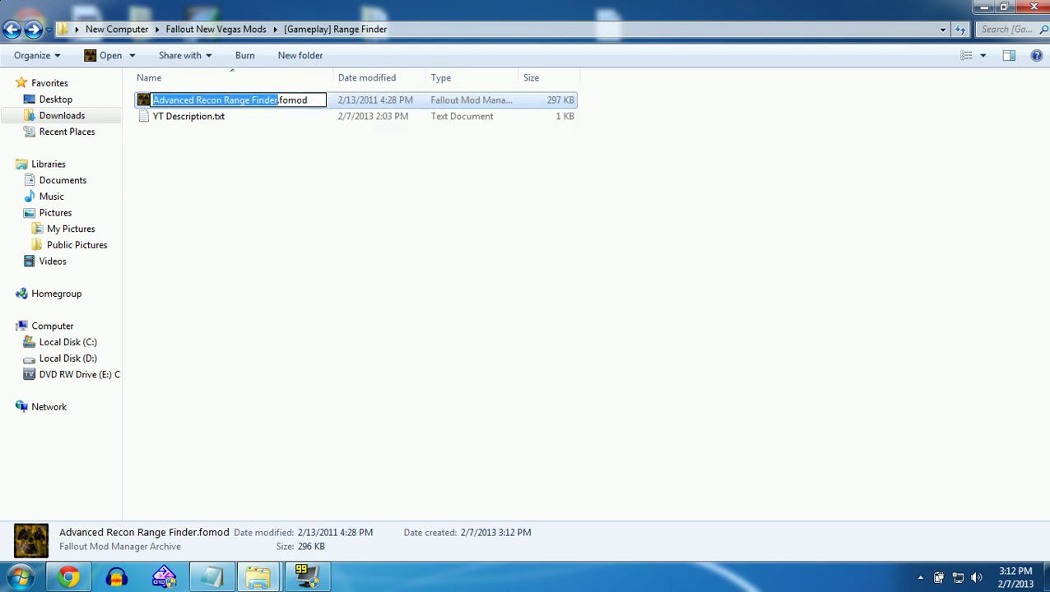
{"action": "key", "text": "End"}
{"action": "key", "text": "ctrl+shift+Left"}
{"action": "type", "text": "zip"}
{"action": "key", "text": "Return"}
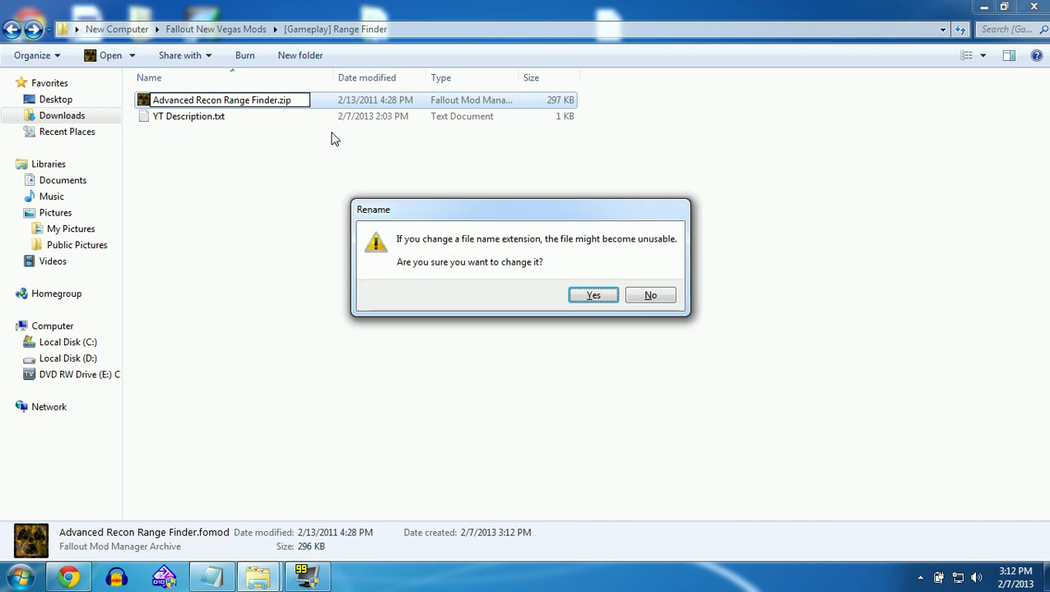
Confirm the .zip extension change, extract the zip into the folder, and delete the zip.
{"action": "left_click", "coordinate": [593, 295]}
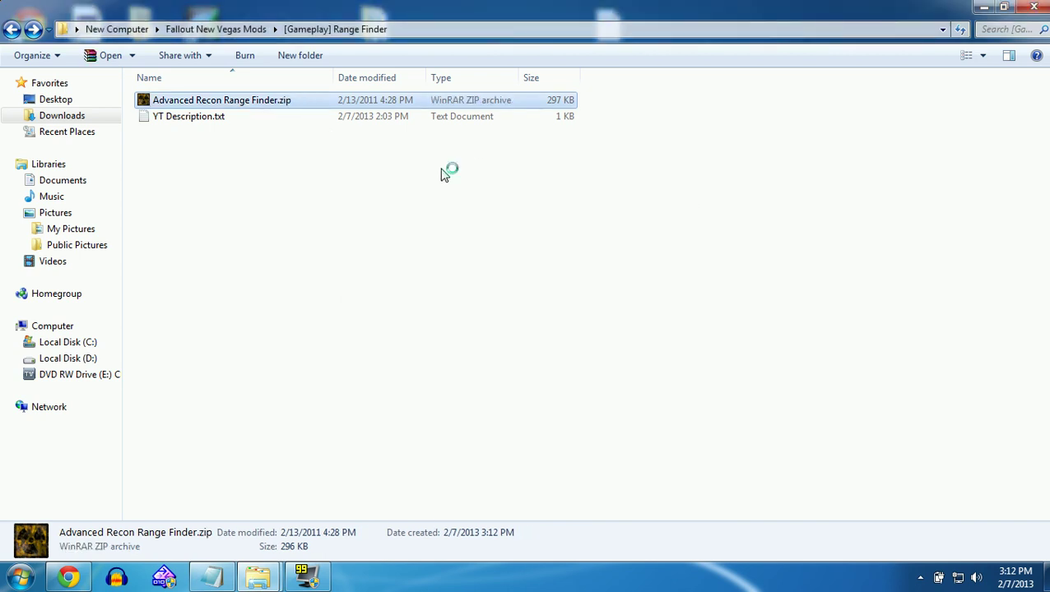
{"action": "right_click", "coordinate": [258, 104]}
{"action": "left_click", "coordinate": [302, 144]}
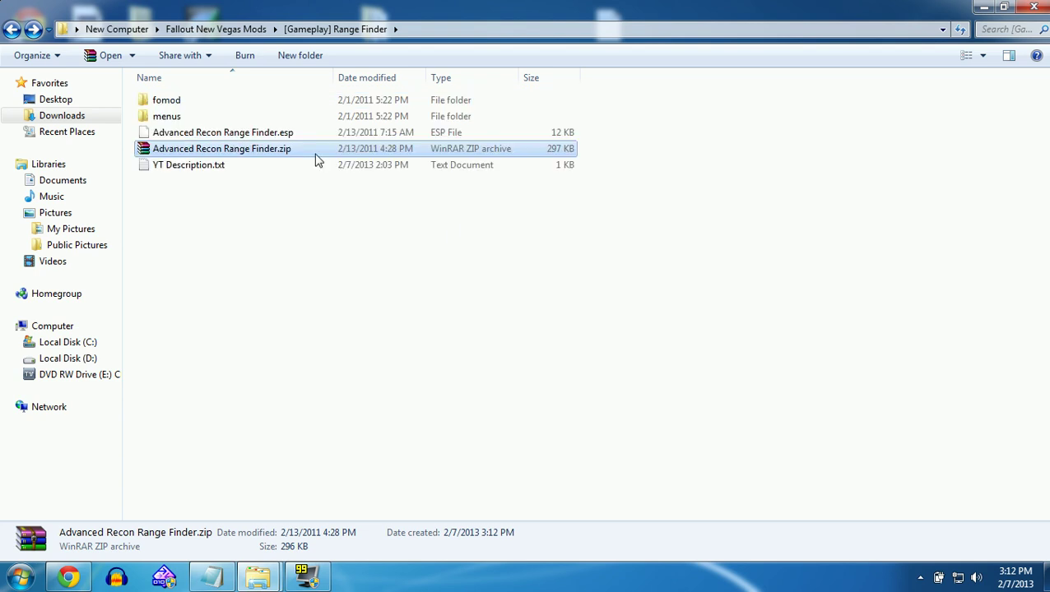
{"action": "key", "text": "Delete"}
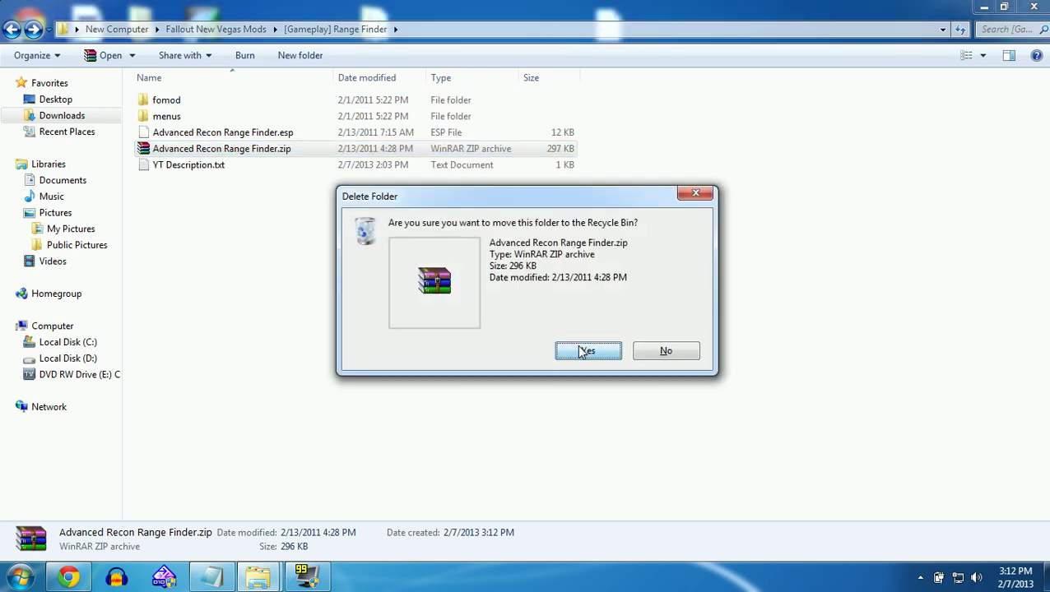
{"action": "left_click", "coordinate": [596, 350]}
Select the extracted .esp file, menus and fomod folders, then clear the selection.
{"action": "left_click", "coordinate": [186, 134]}
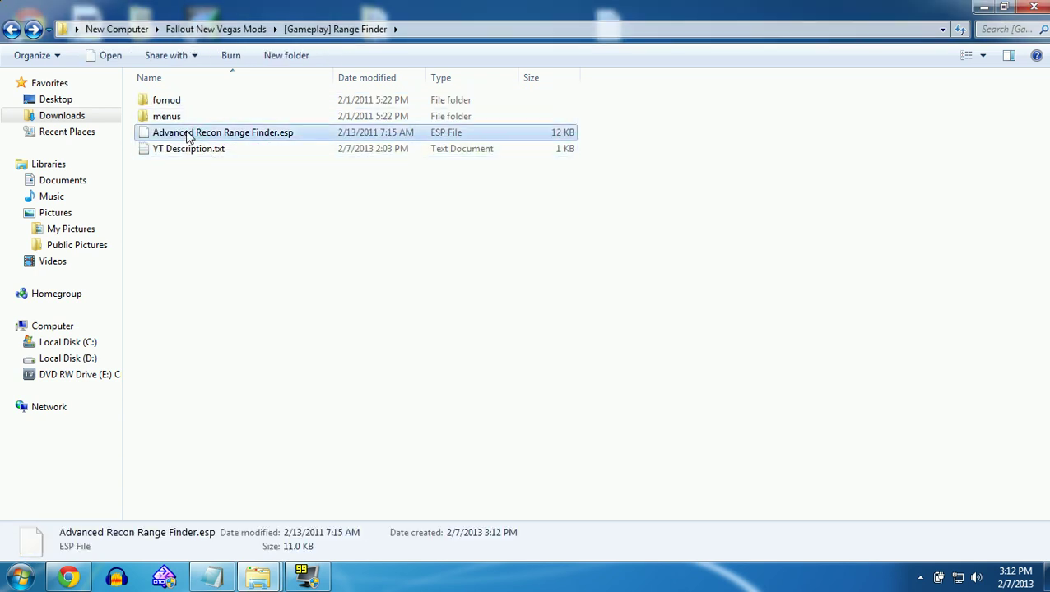
{"action": "left_click_drag", "start_coordinate": [186, 134], "coordinate": [157, 133]}
{"action": "left_click", "coordinate": [163, 115]}
{"action": "left_click", "coordinate": [186, 96], "text": "shift"}
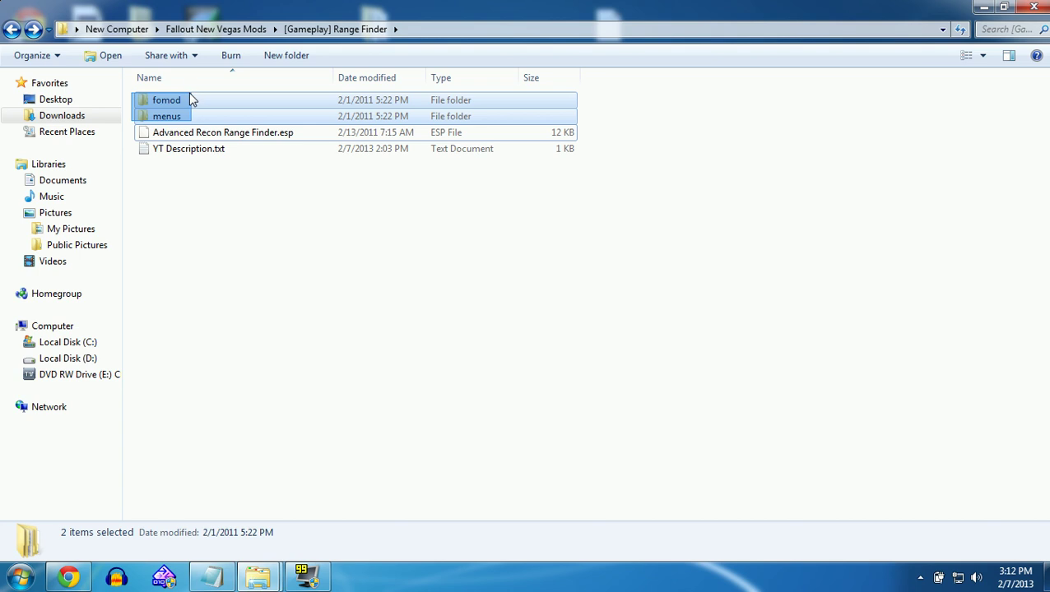
{"action": "left_click", "coordinate": [155, 258]}
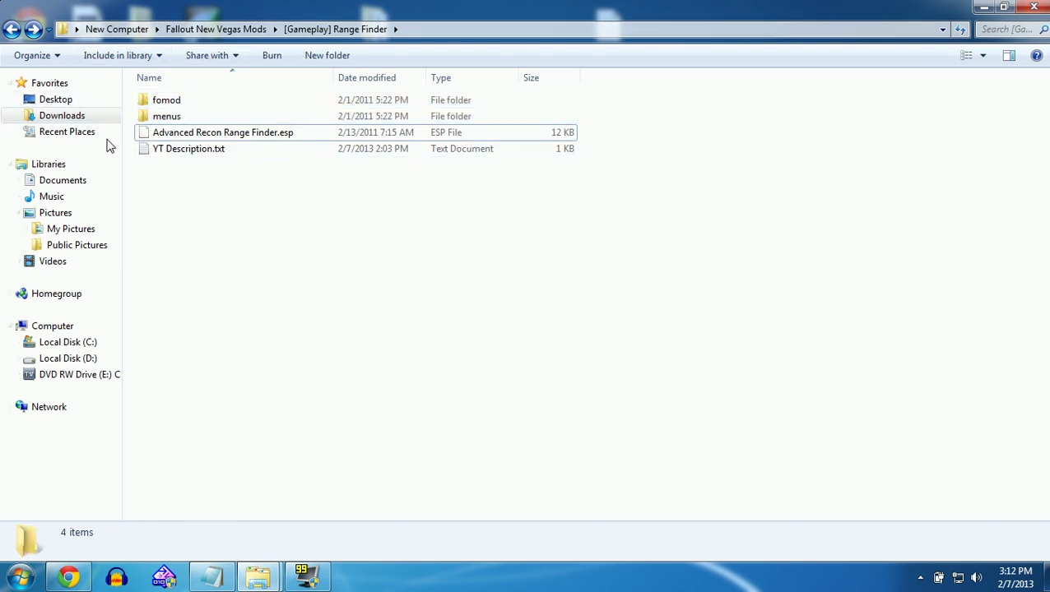
{"action": "left_click_drag", "start_coordinate": [158, 201], "coordinate": [210, 252]}
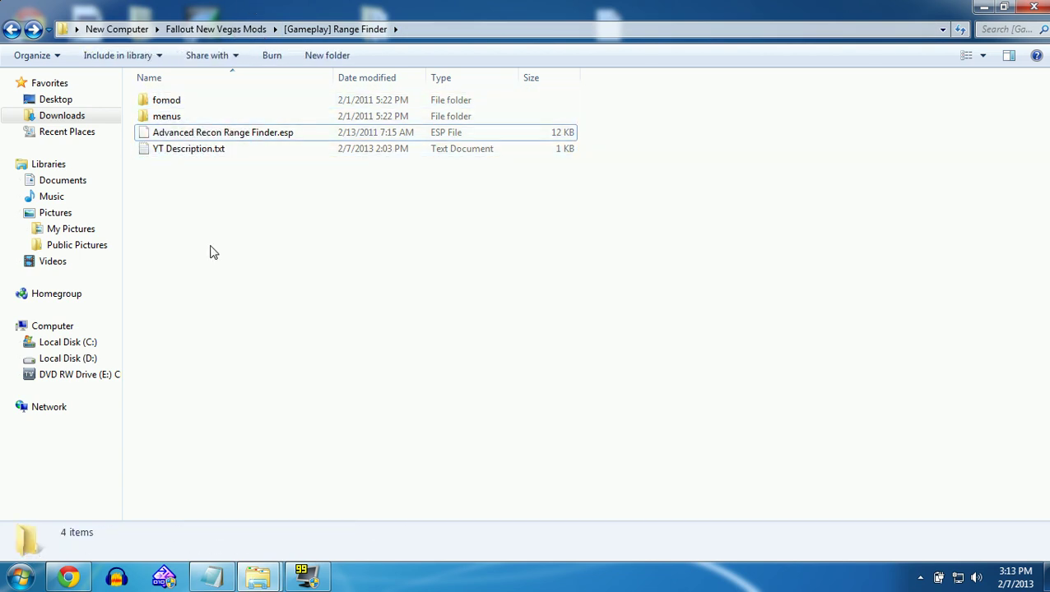